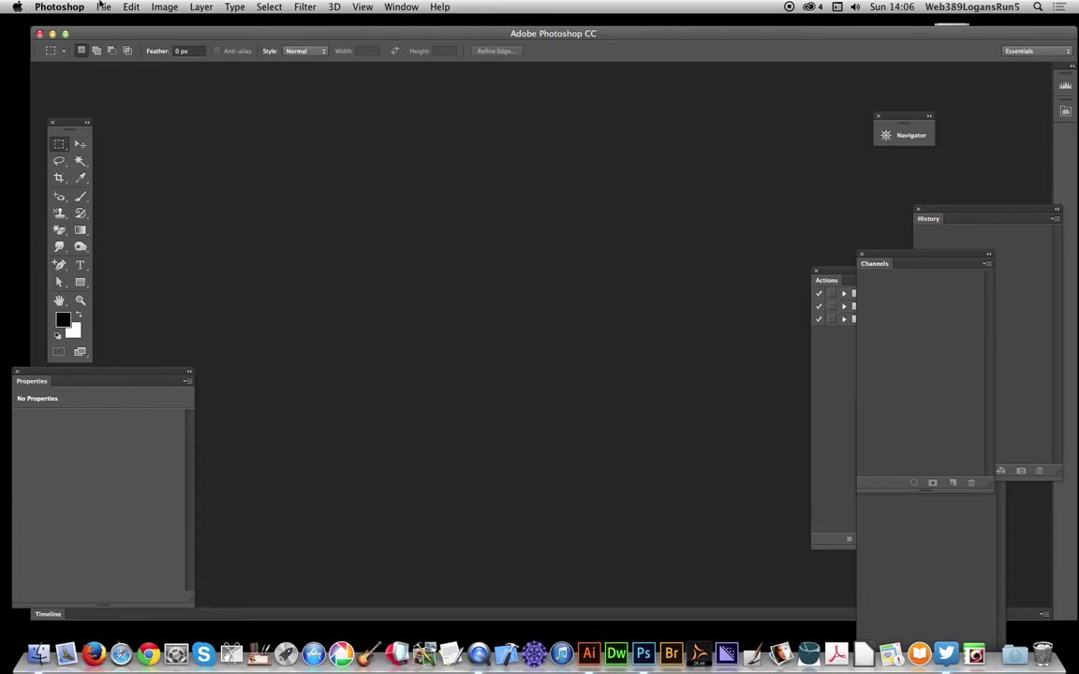
# Open GX_Zigzag2.bmp from the Patterns 15 – General folder
pyautogui.click(103, 7)
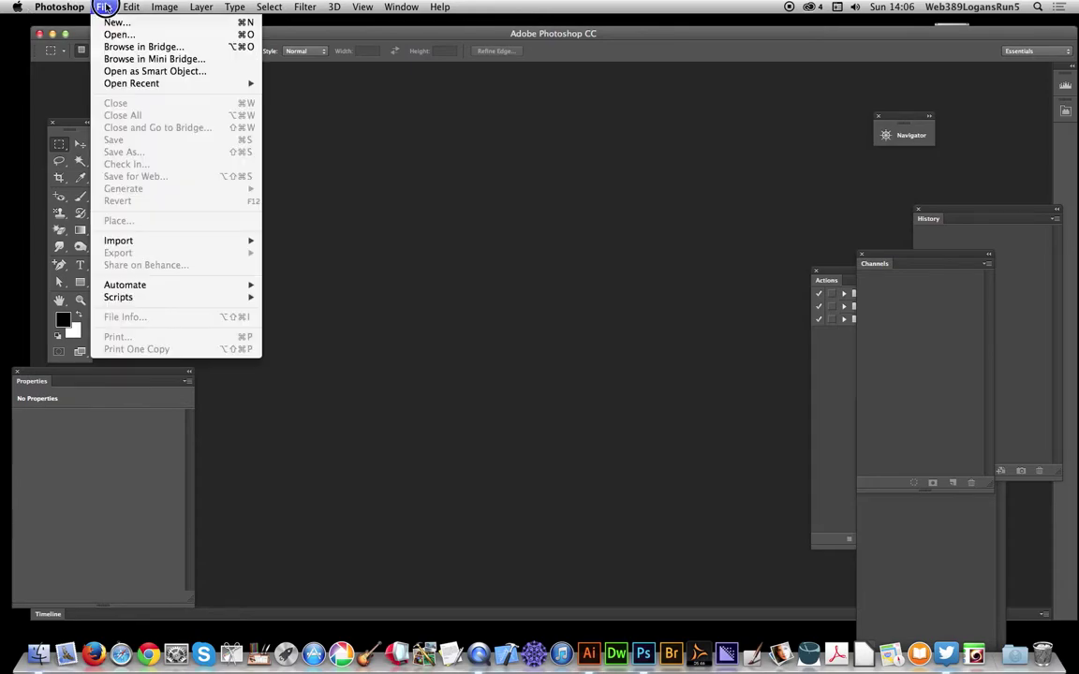
pyautogui.click(116, 35)
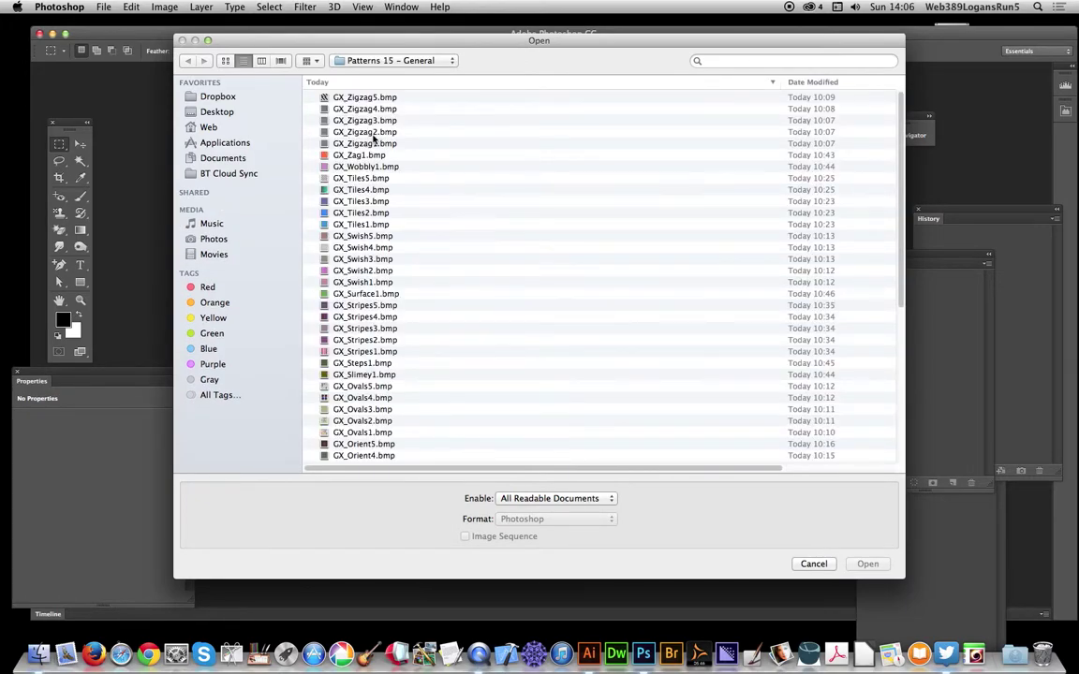
pyautogui.click(373, 133)
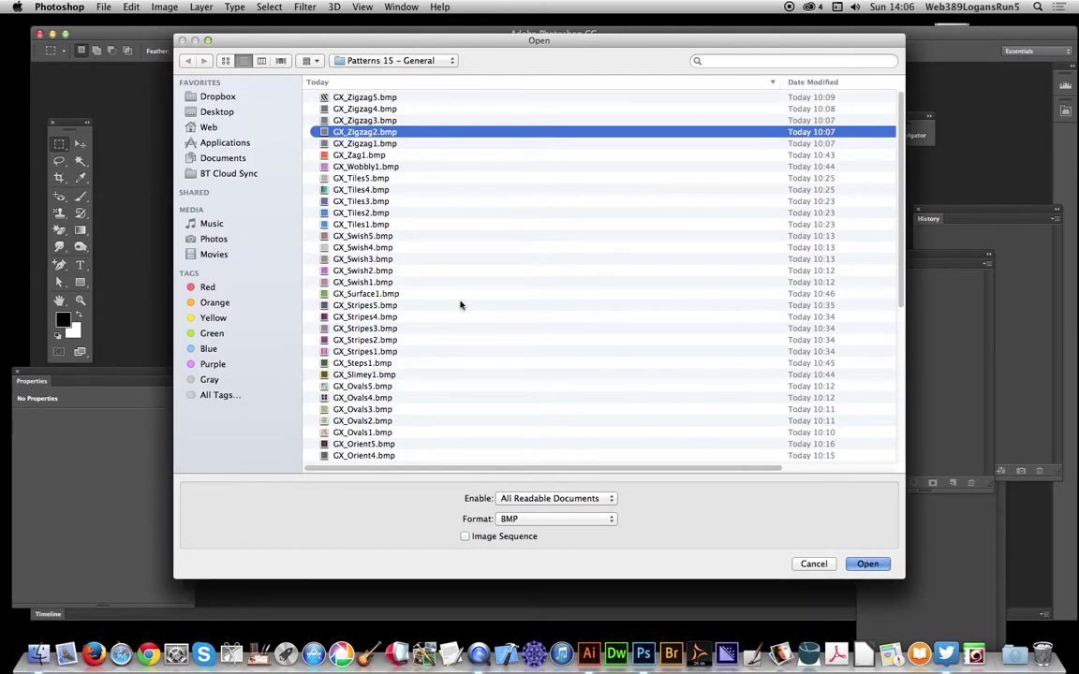
pyautogui.press('Return')
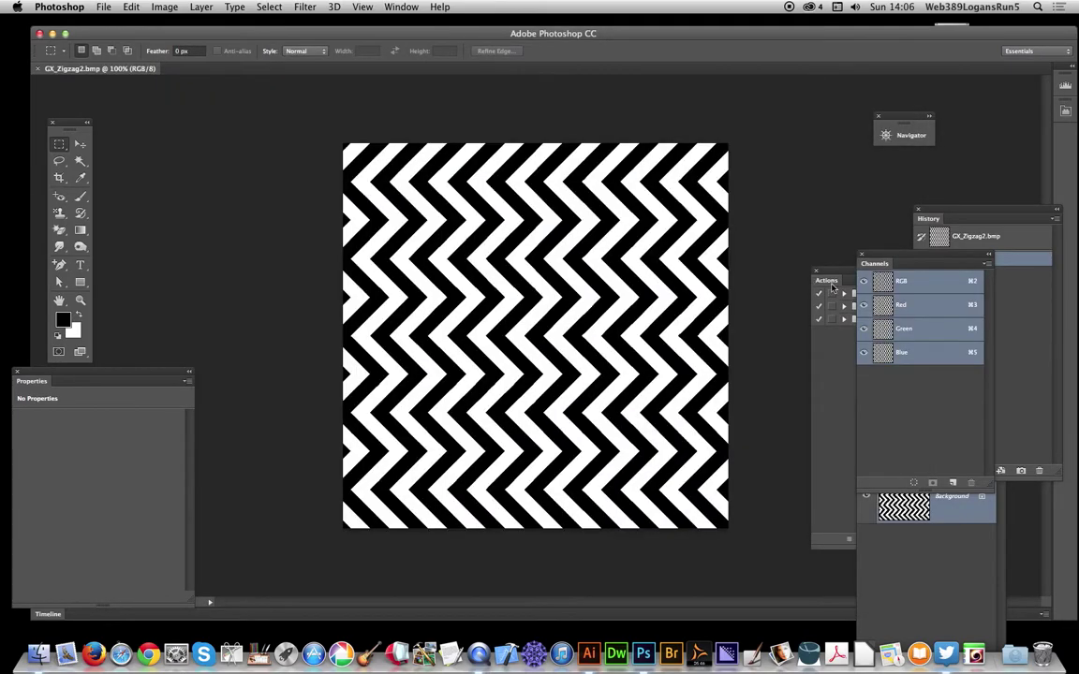
# Move the Actions panel and start recording a new Set 1 action named 'pattern open'
pyautogui.moveTo(825, 274); pyautogui.dragTo(745, 217)
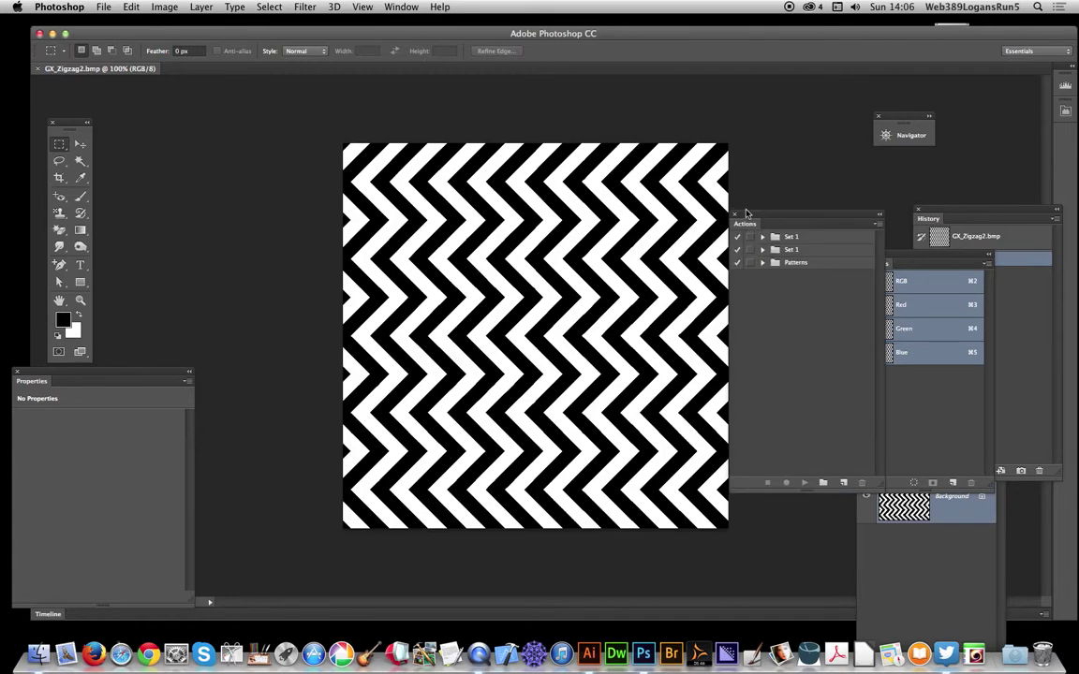
pyautogui.click(844, 484)
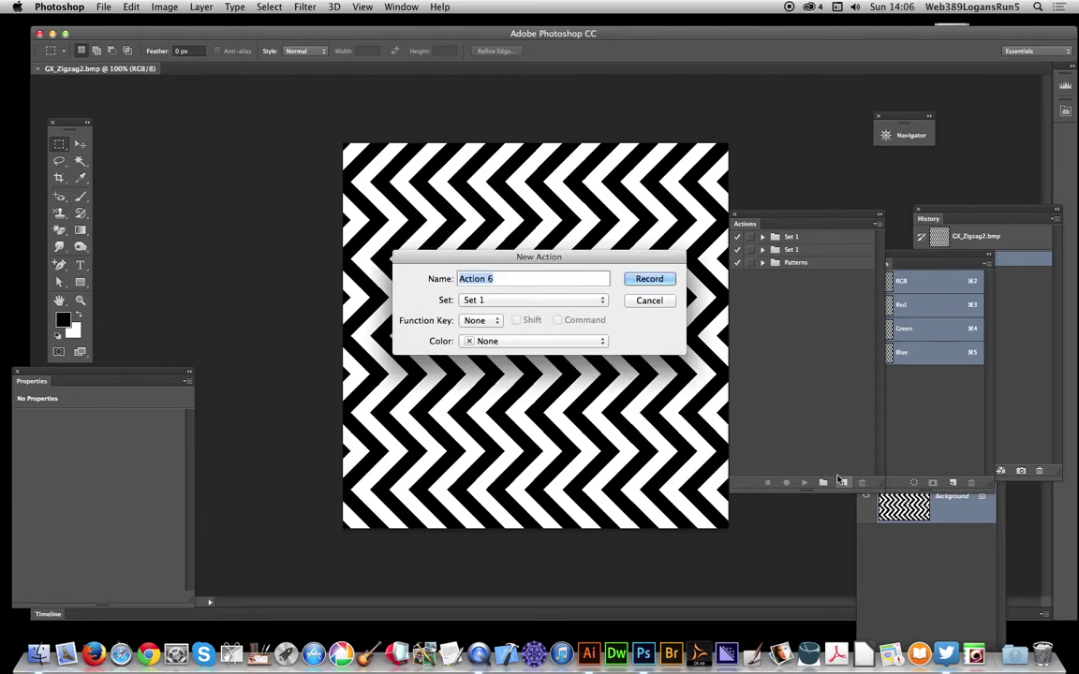
pyautogui.write('pattern open')
pyautogui.click(647, 278)
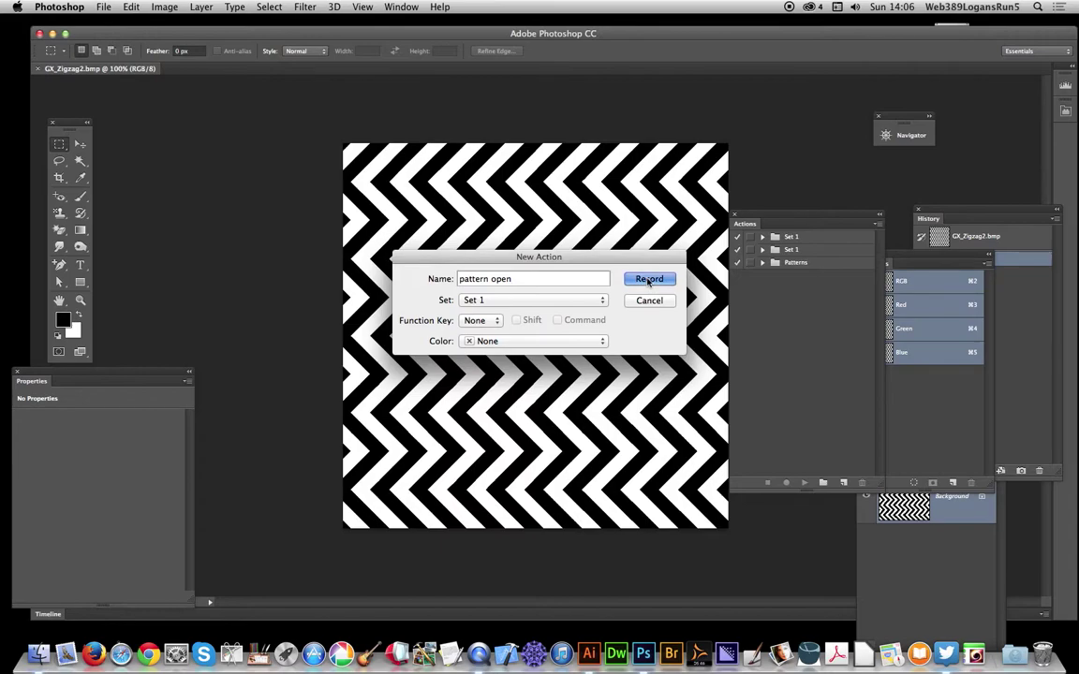
# Define the zigzag image as a pattern named 'pattern' with Edit > Define Pattern
pyautogui.click(127, 6)
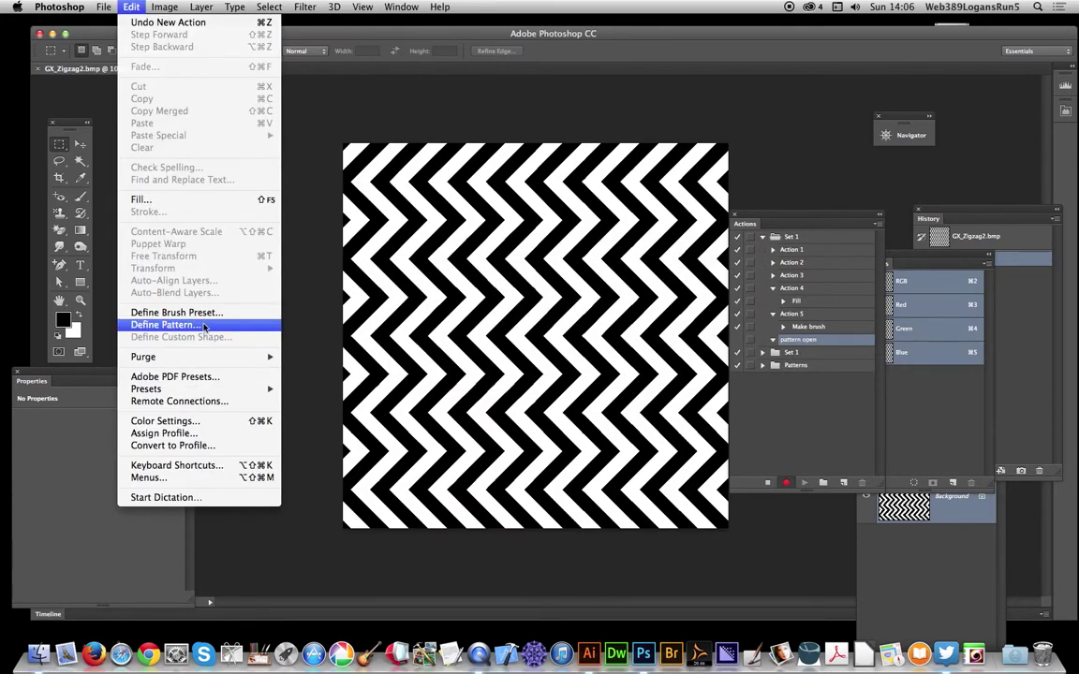
pyautogui.click(165, 325)
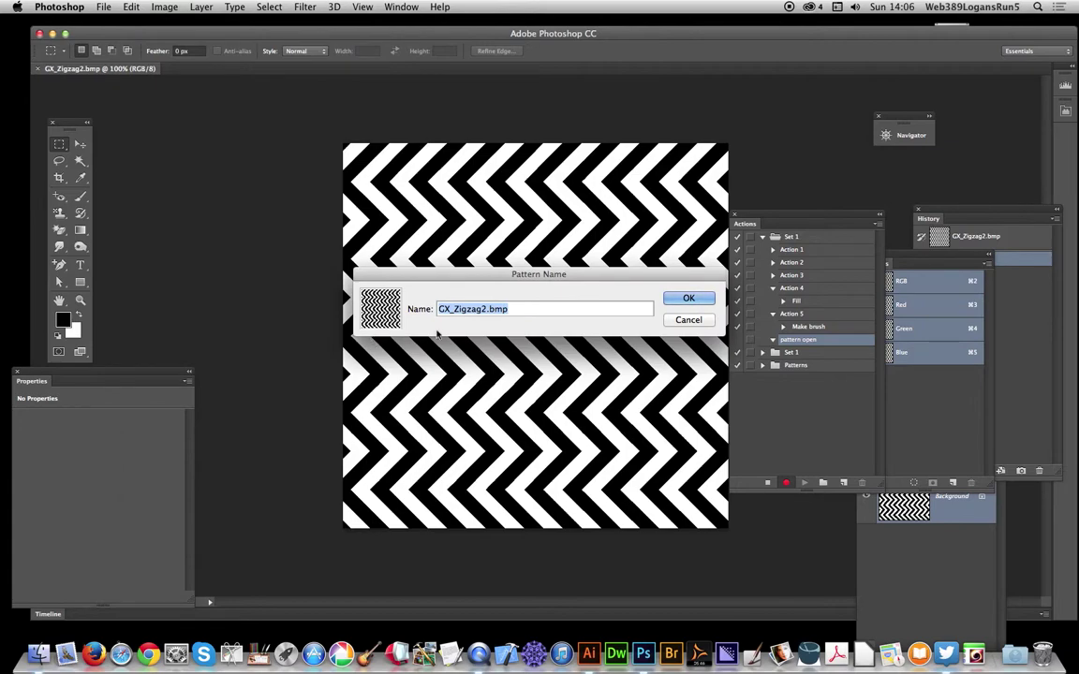
pyautogui.write('pattern')
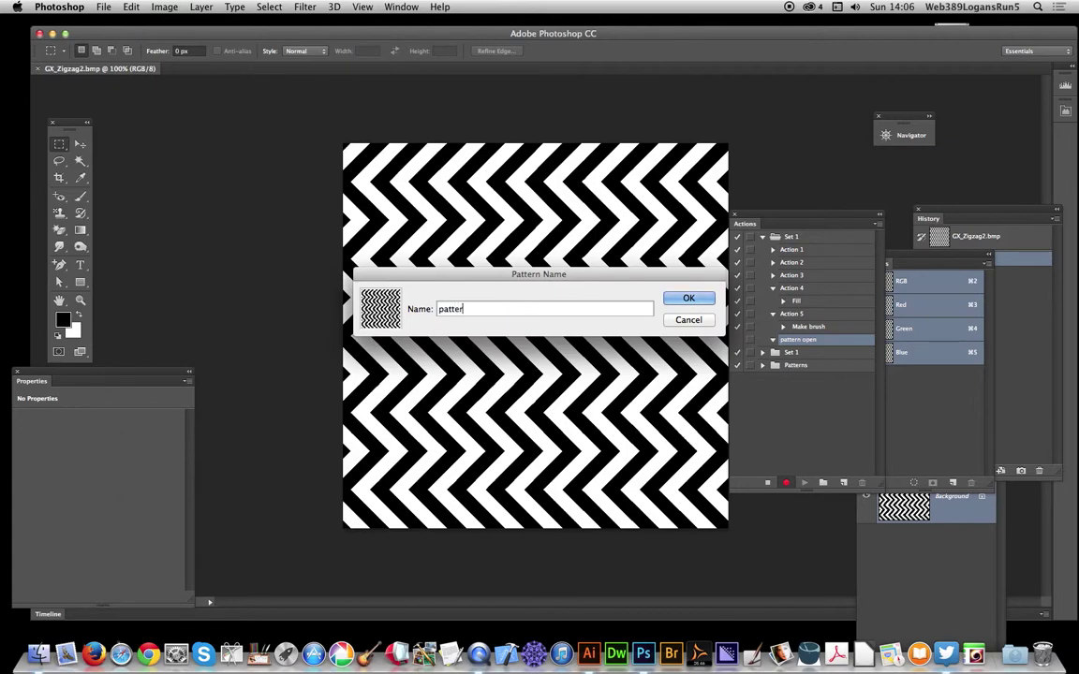
pyautogui.click(689, 298)
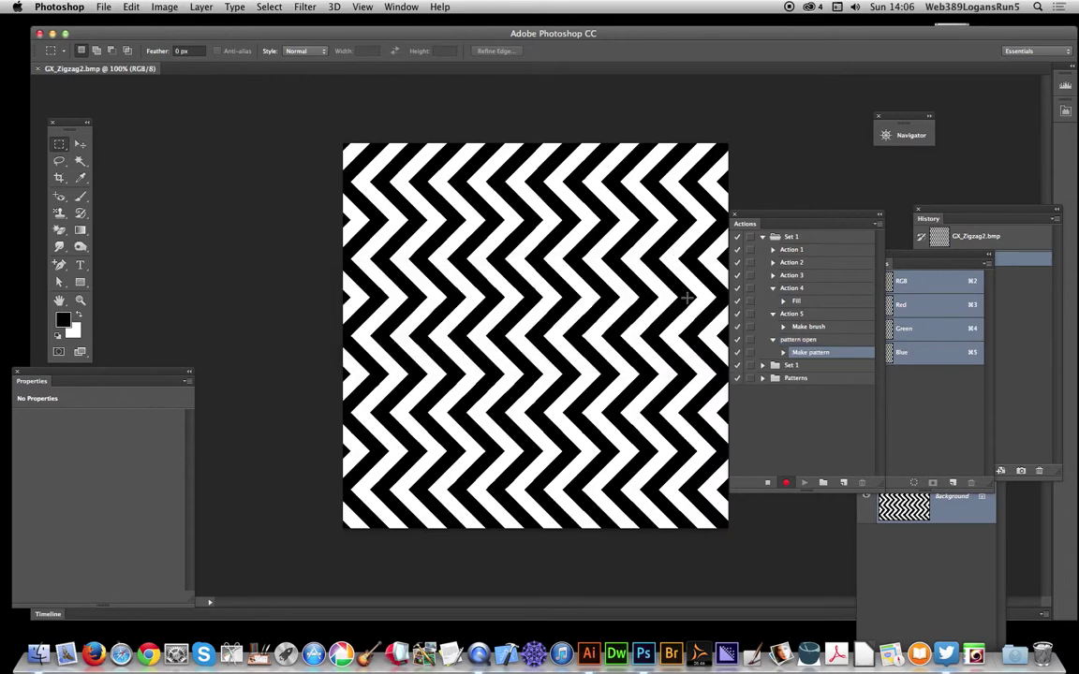
pyautogui.click(104, 7)
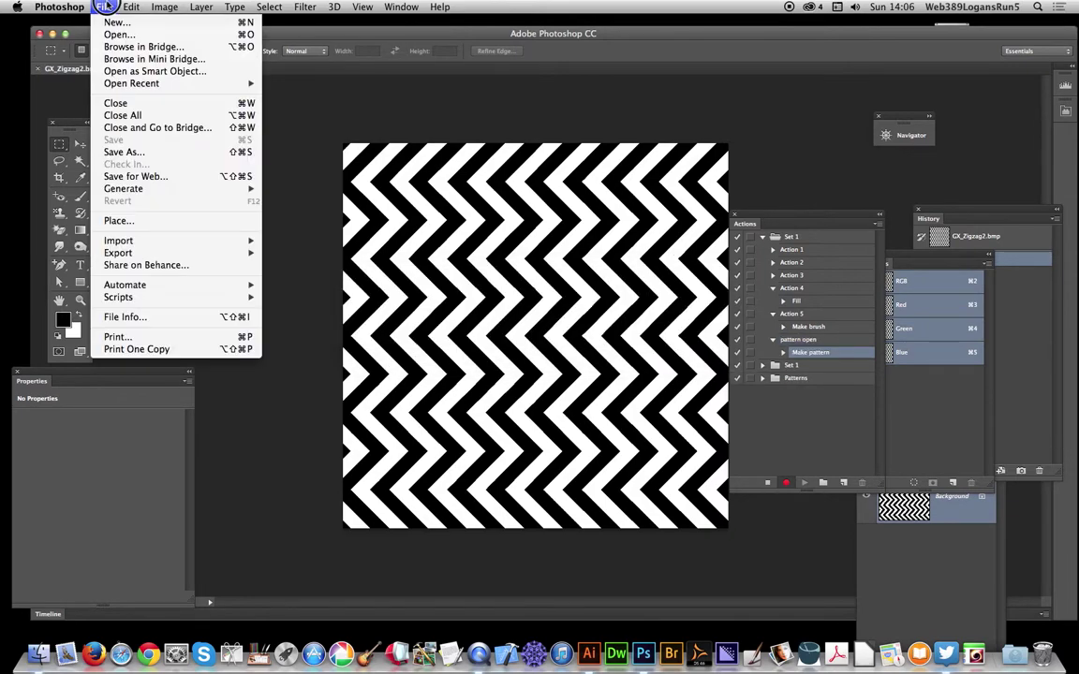
# Close the zigzag document, then stop recording the pattern open action
pyautogui.click(131, 106)
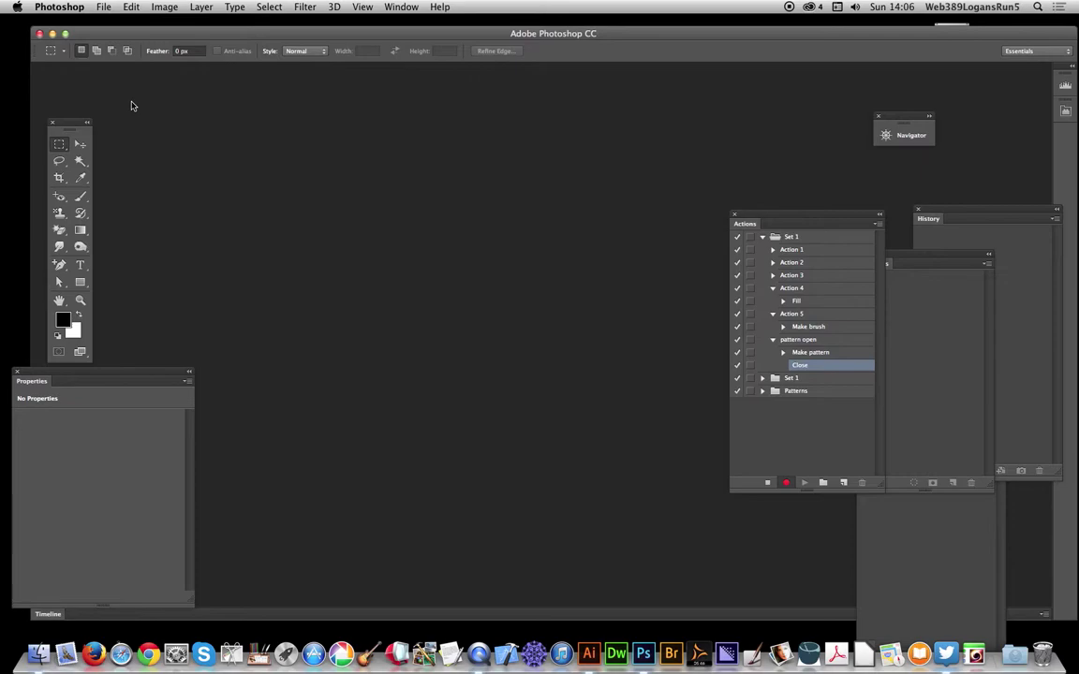
pyautogui.click(768, 484)
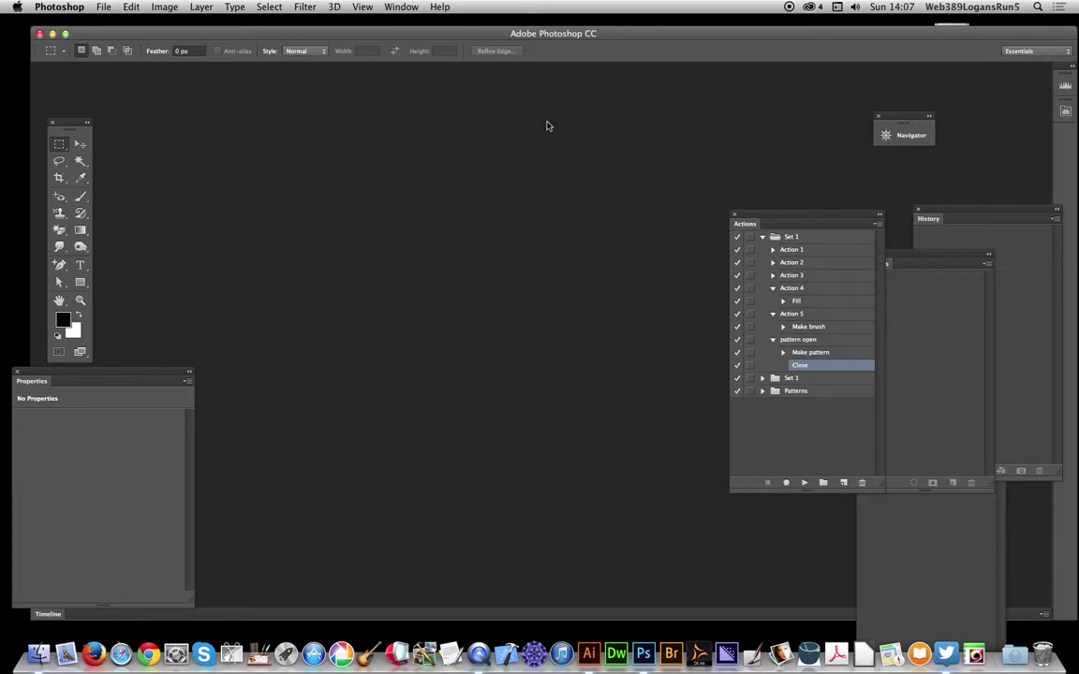
pyautogui.click(407, 7)
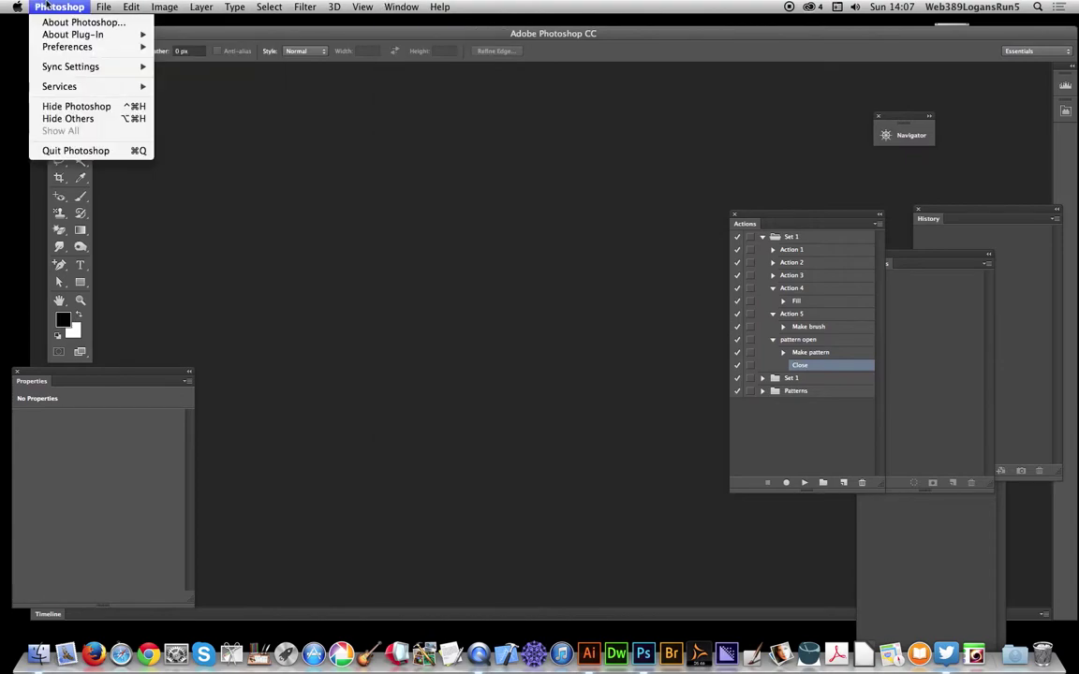
# Set up a Batch run of Set 1's 'pattern open' action and choose its source folder
pyautogui.moveTo(103, 8)
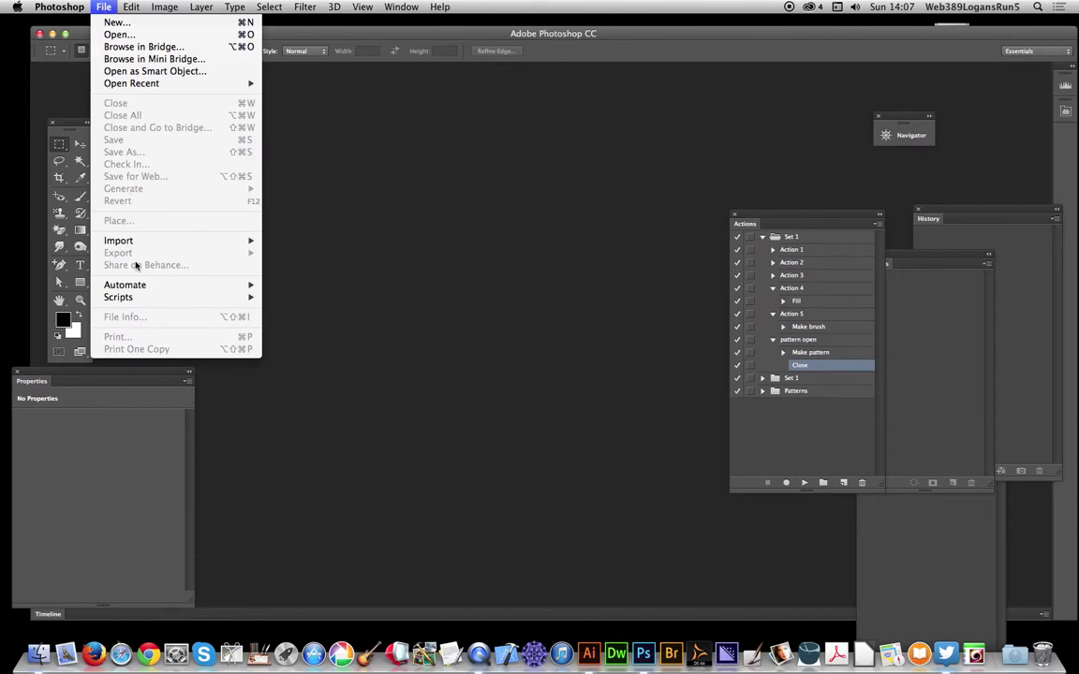
pyautogui.moveTo(168, 285)
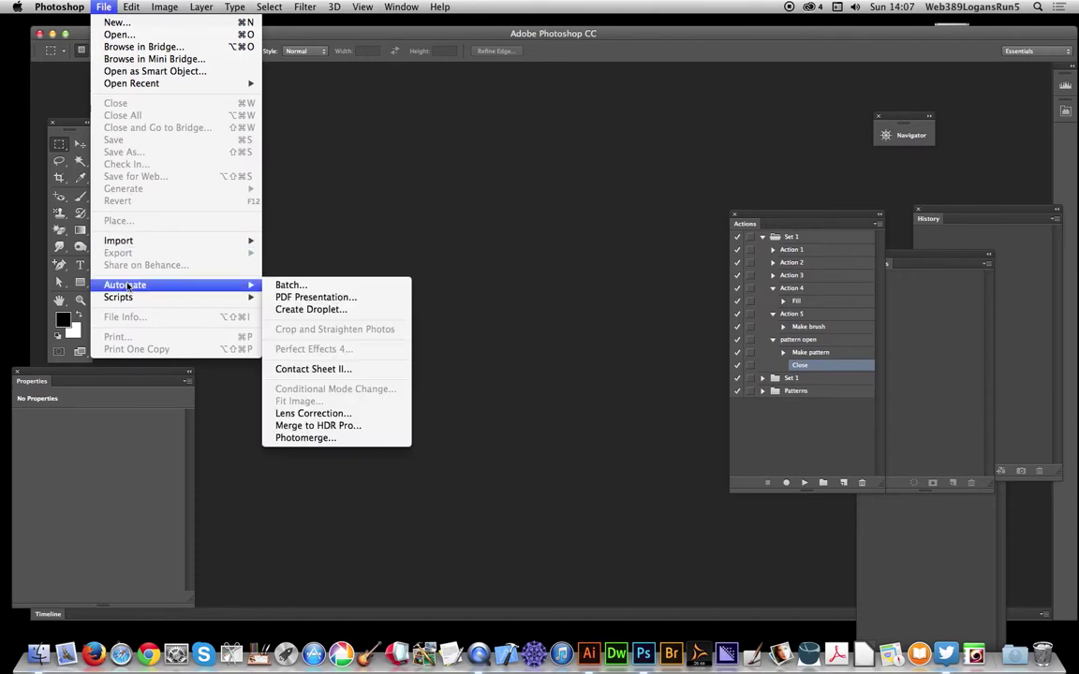
pyautogui.click(286, 287)
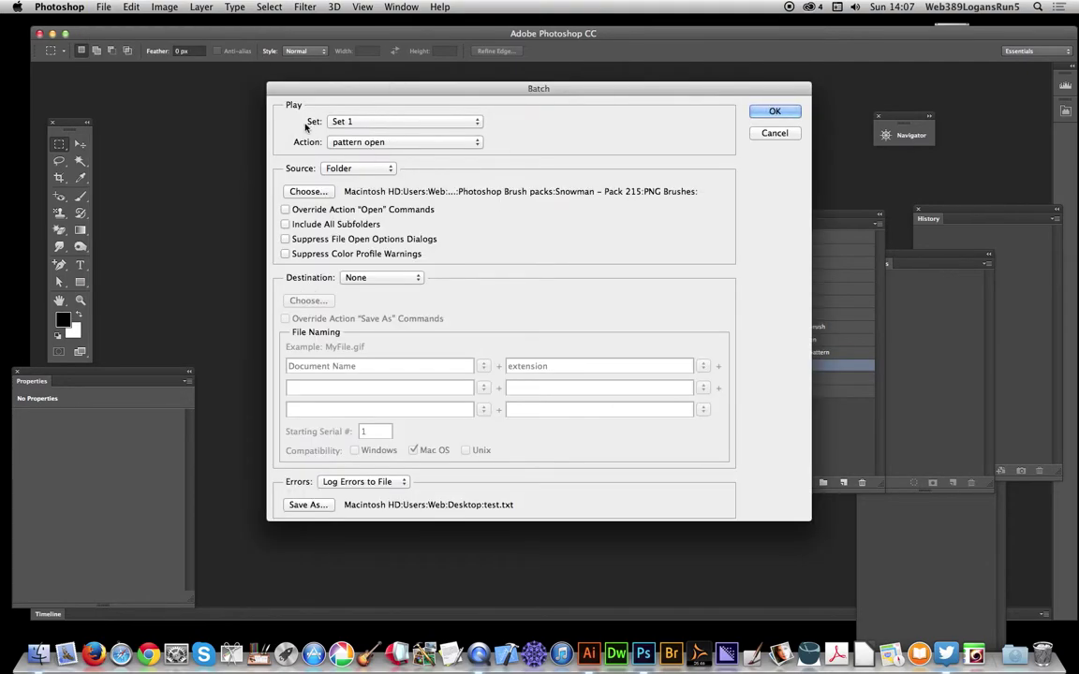
pyautogui.click(366, 123)
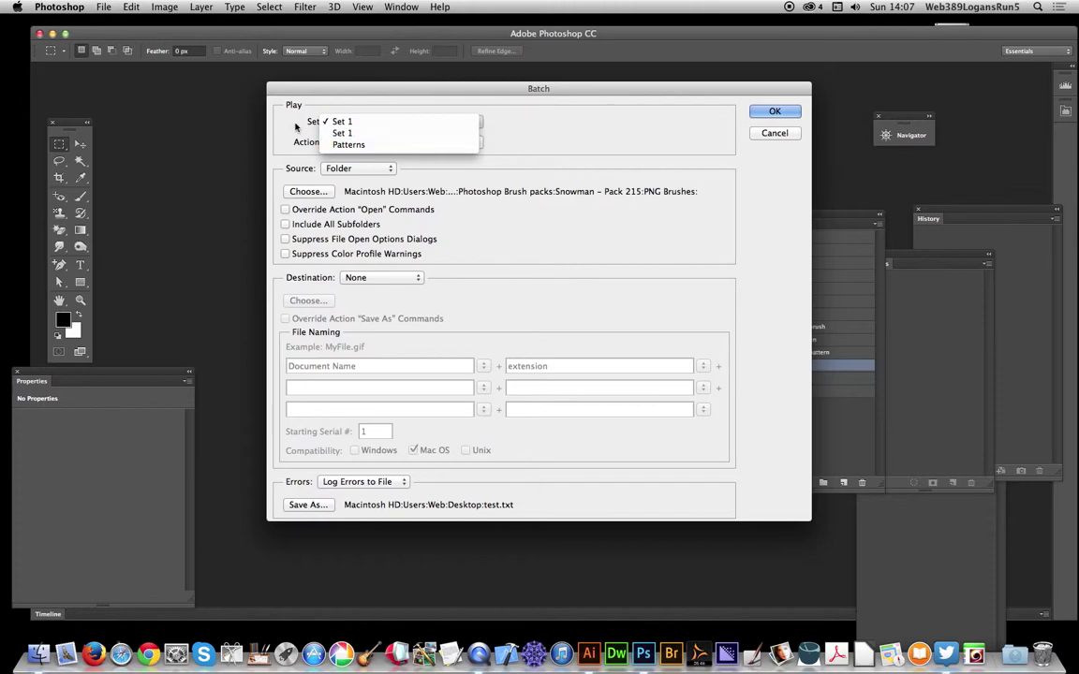
pyautogui.click(308, 125)
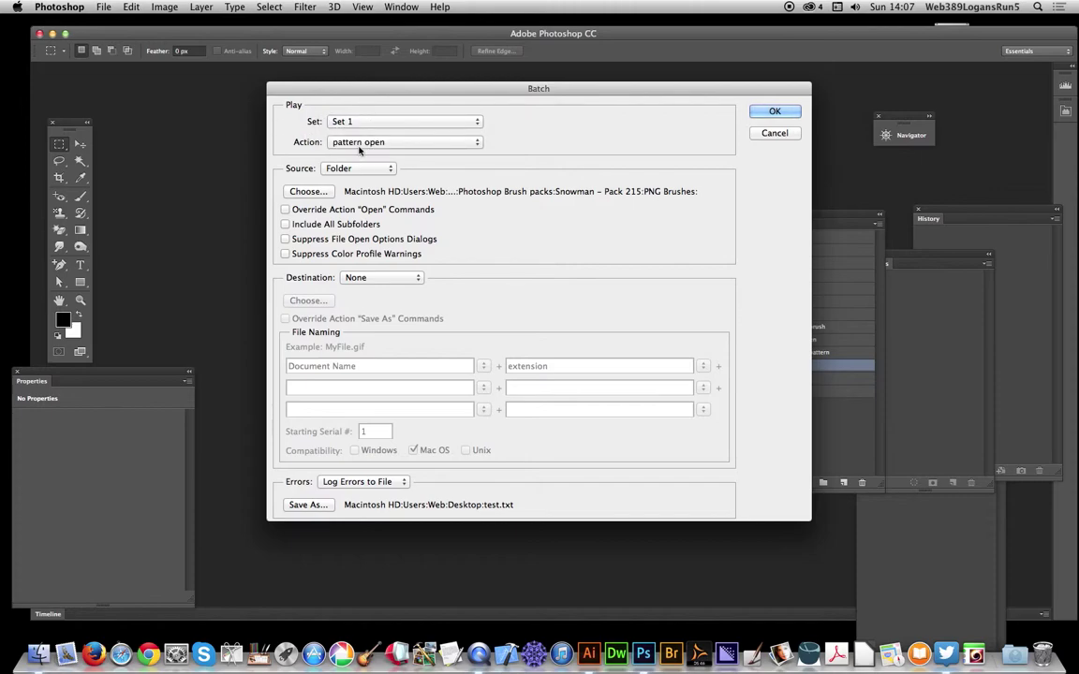
pyautogui.click(326, 140)
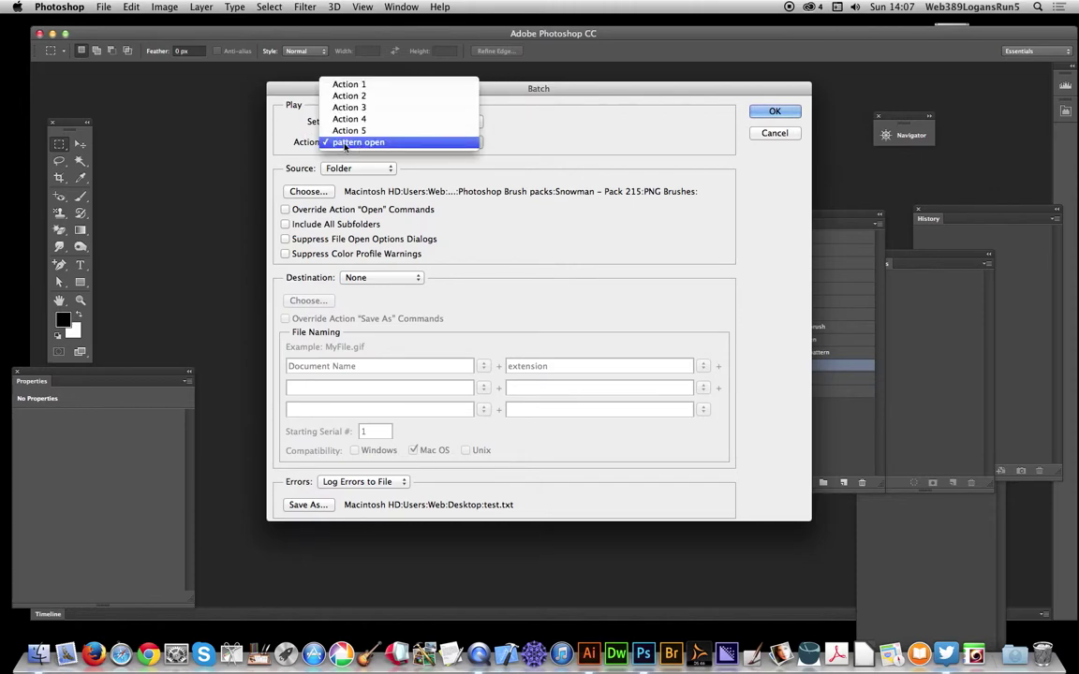
pyautogui.click(301, 139)
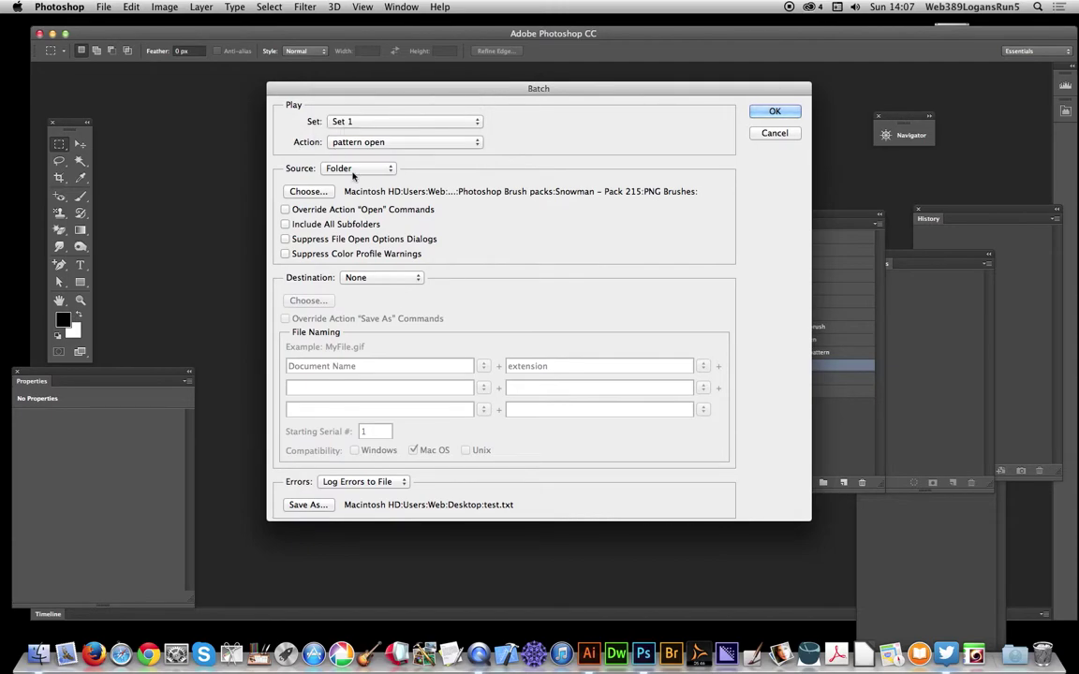
pyautogui.click(315, 192)
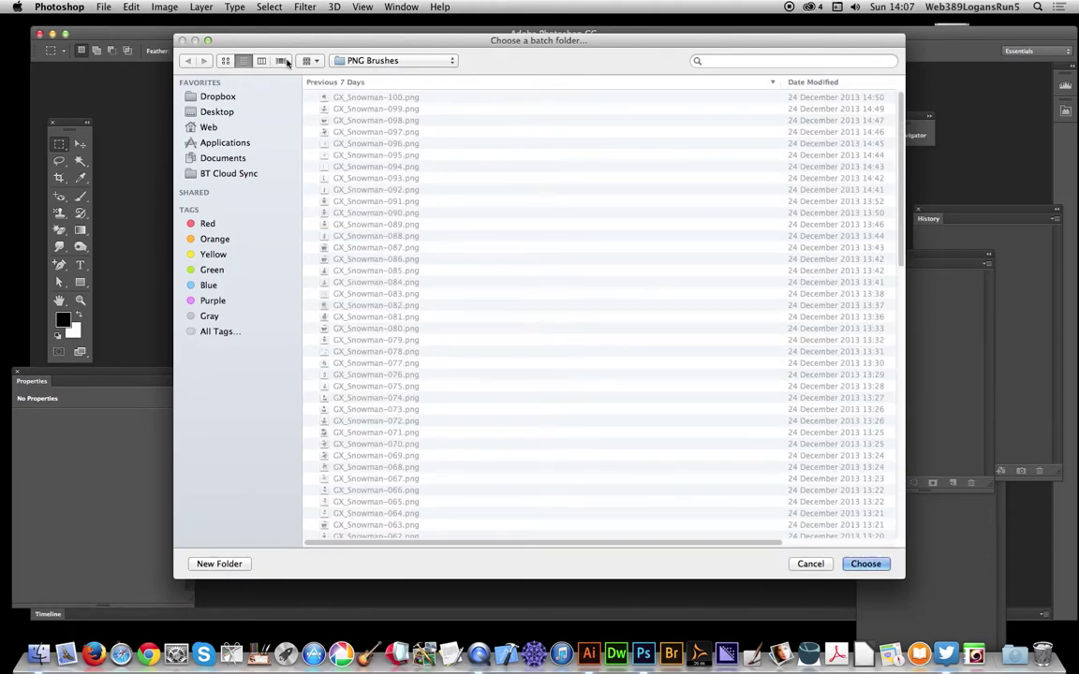
# Browse to my graphicxtras products > PSP Photoshop Patterns bitmaps > Patterns 15 – General and choose it
pyautogui.click(363, 62)
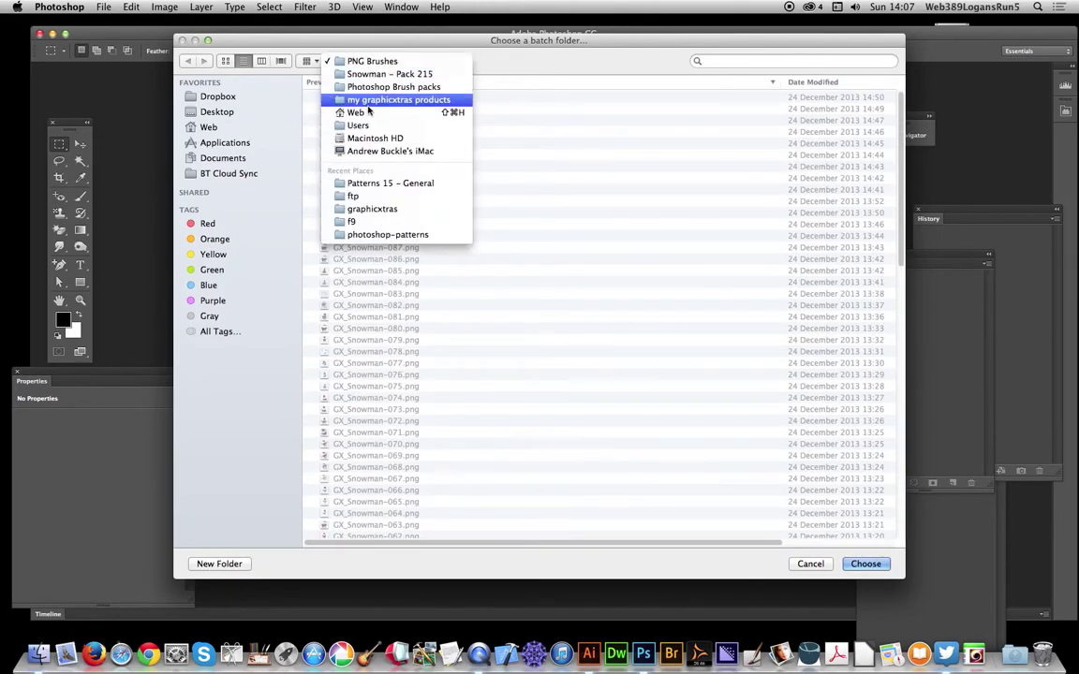
pyautogui.click(371, 101)
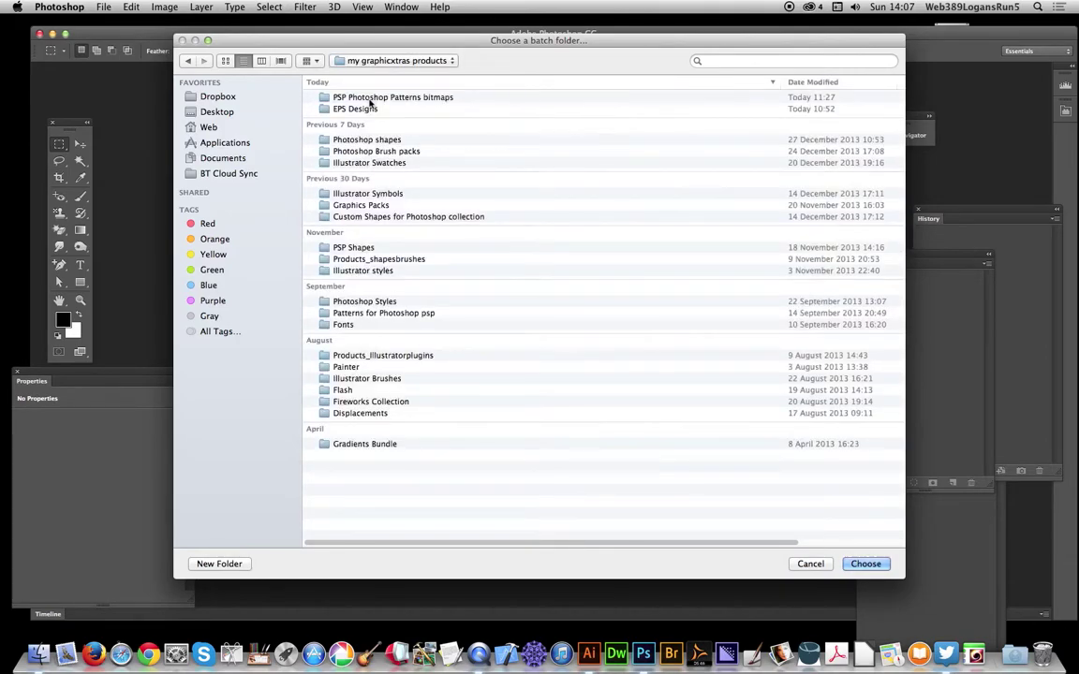
pyautogui.click(372, 98)
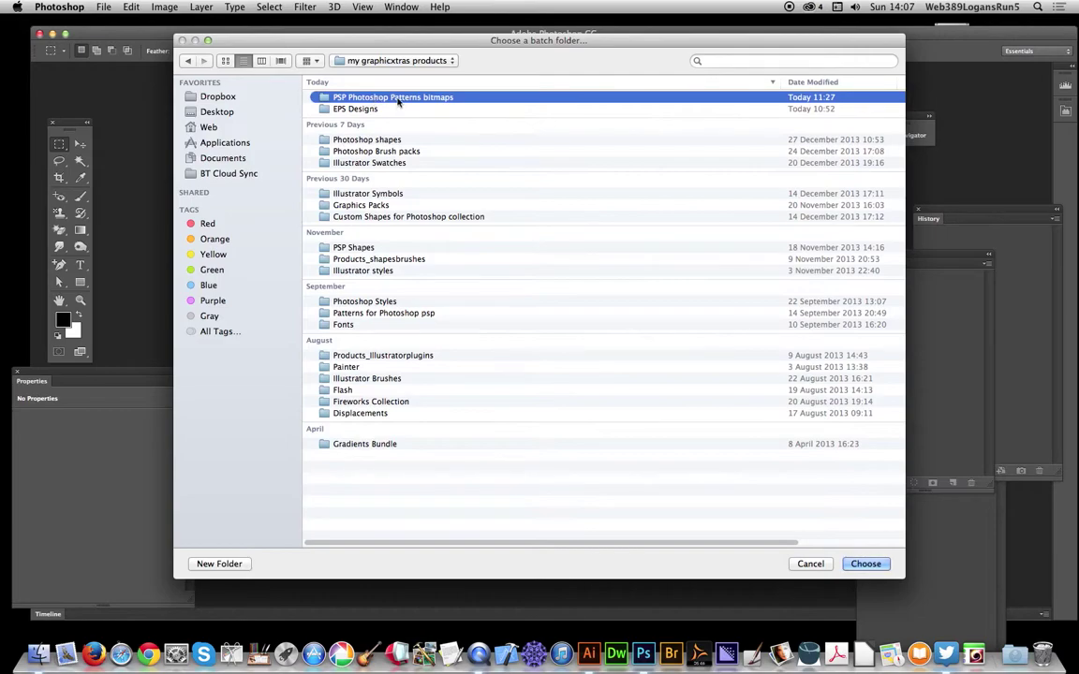
pyautogui.doubleClick(397, 101)
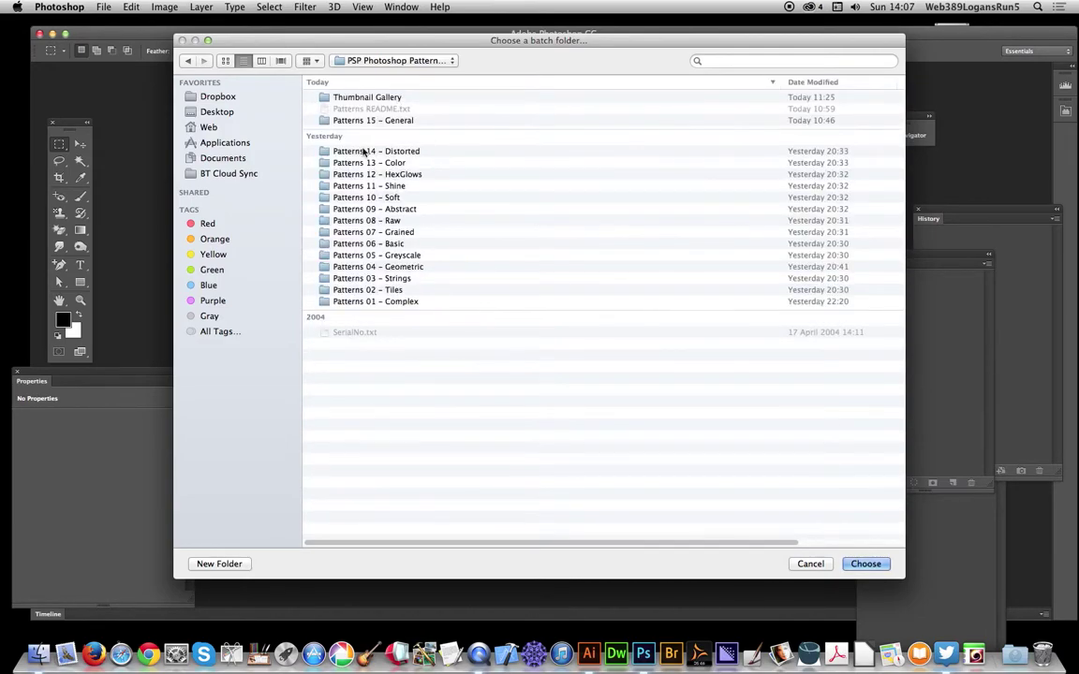
pyautogui.click(375, 122)
pyautogui.doubleClick(375, 122)
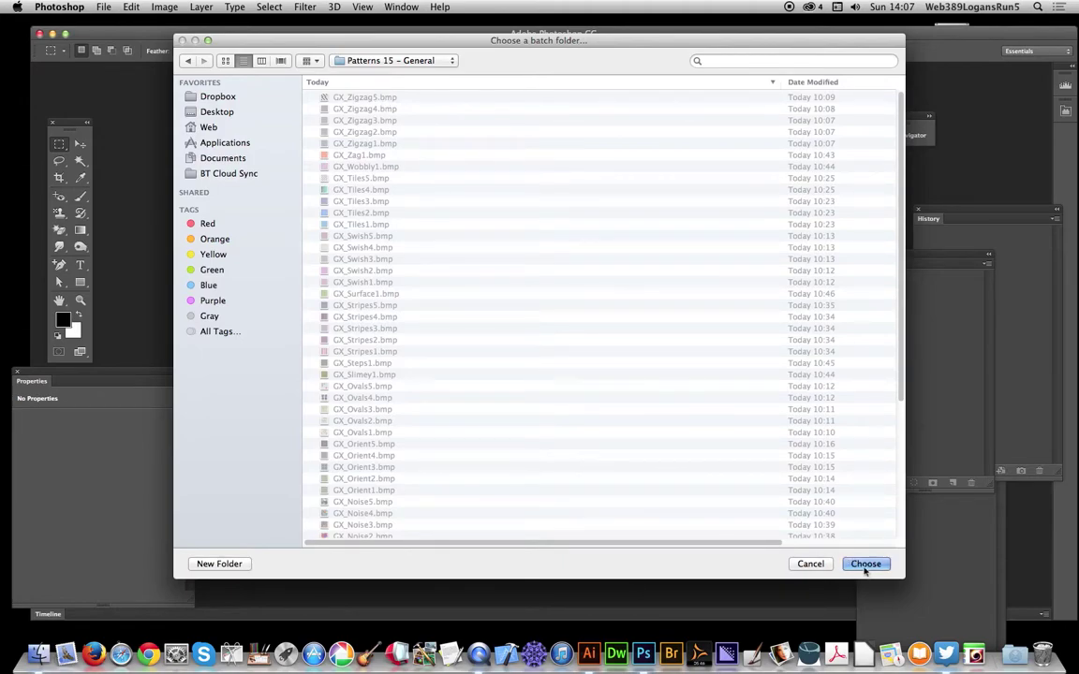
pyautogui.click(864, 563)
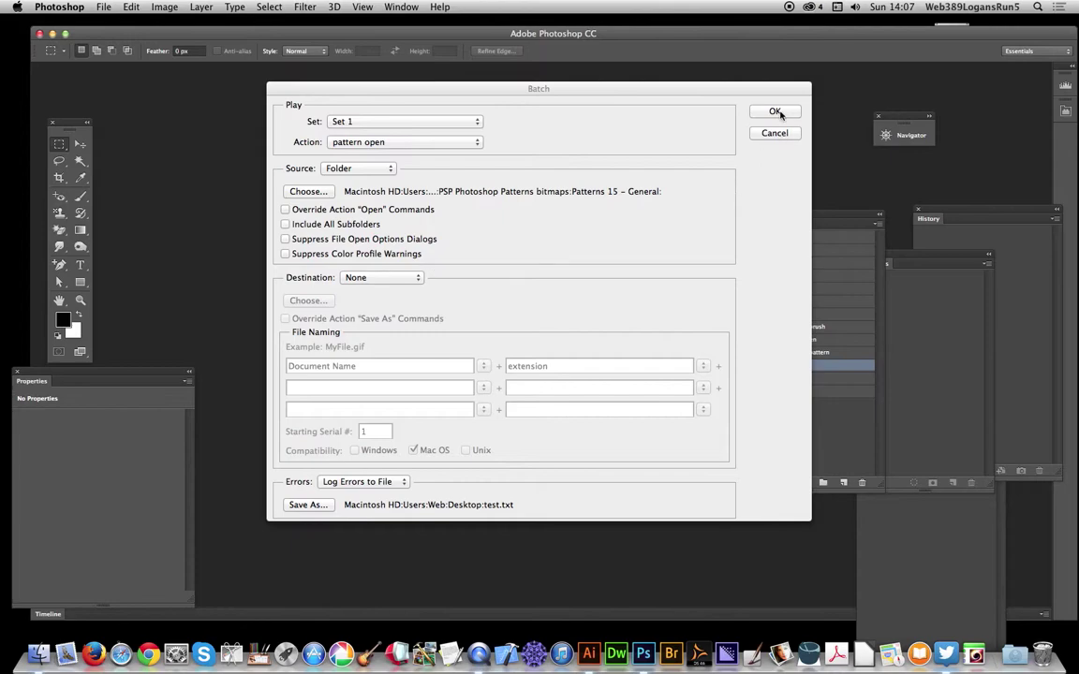
# Run the batch so pattern open converts every Patterns 15 – General bitmap into a pattern
pyautogui.click(775, 113)
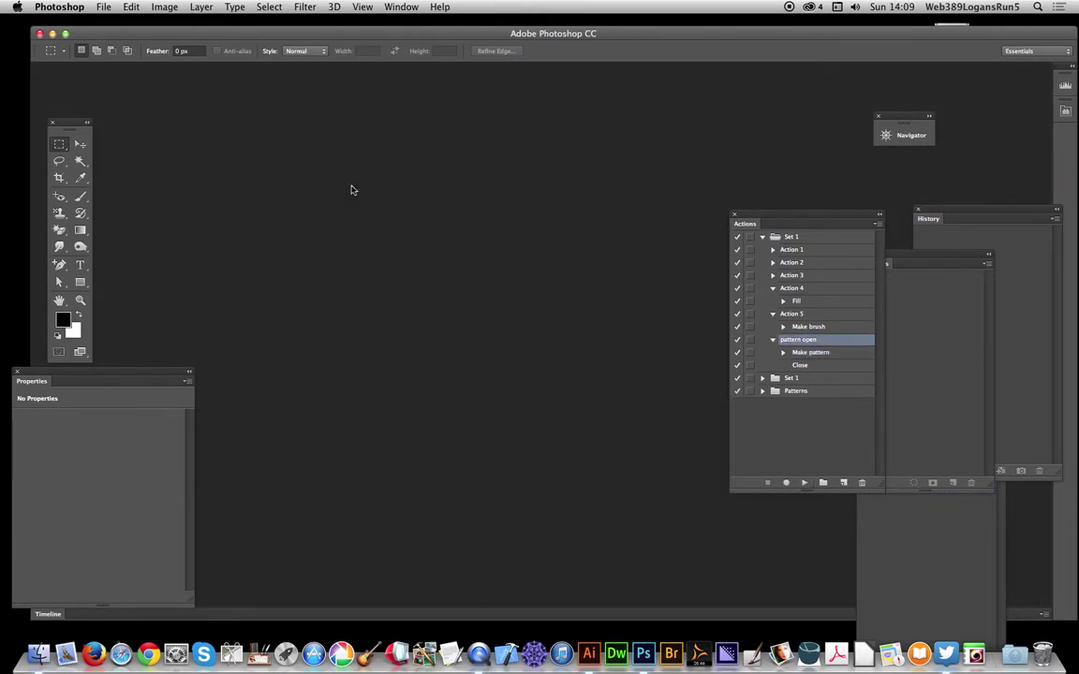
# Create a new Untitled-1 document with the default settings
pyautogui.click(106, 7)
pyautogui.click(116, 22)
pyautogui.click(686, 214)
# Add a Pattern Fill 1 fill layer to the new document
pyautogui.click(206, 8)
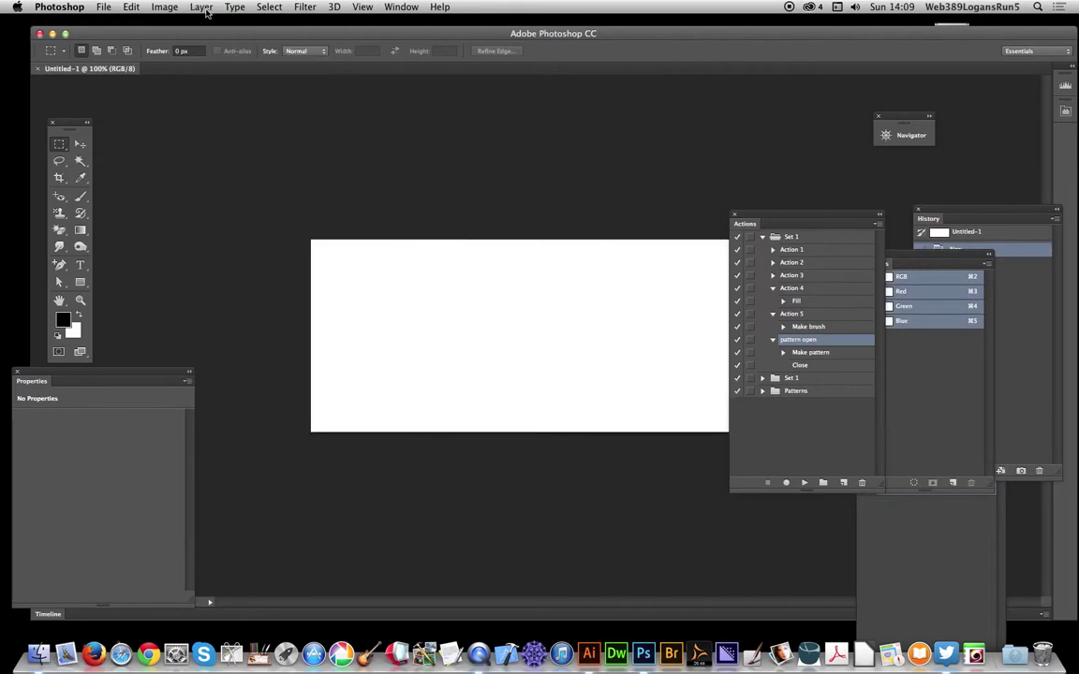
pyautogui.click(206, 8)
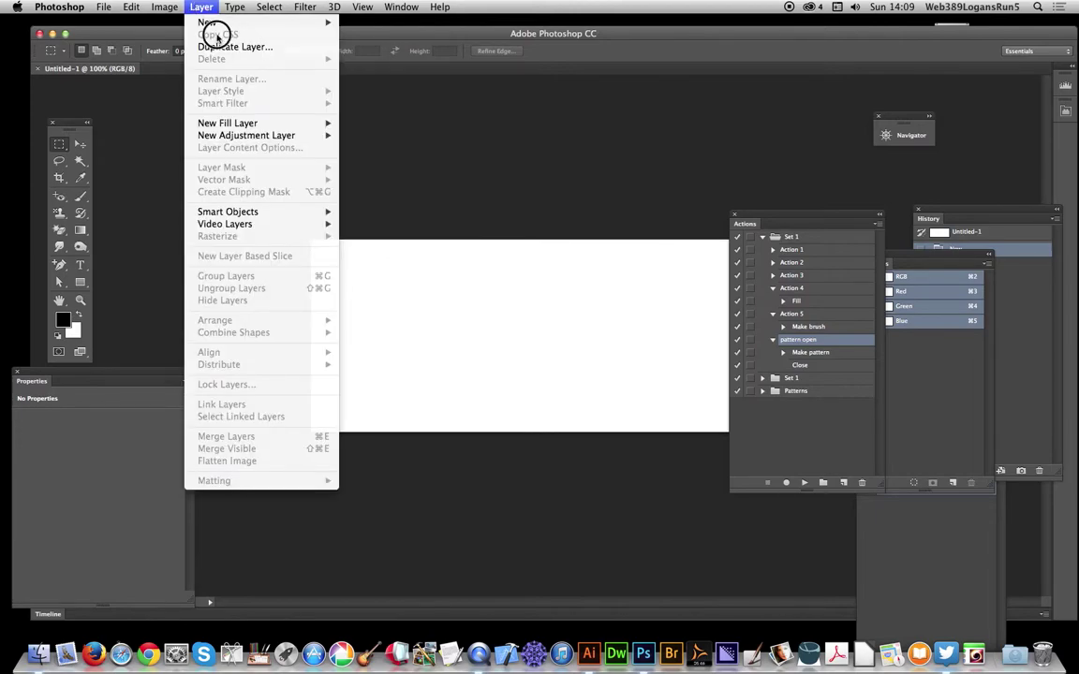
pyautogui.moveTo(250, 122)
pyautogui.click(374, 148)
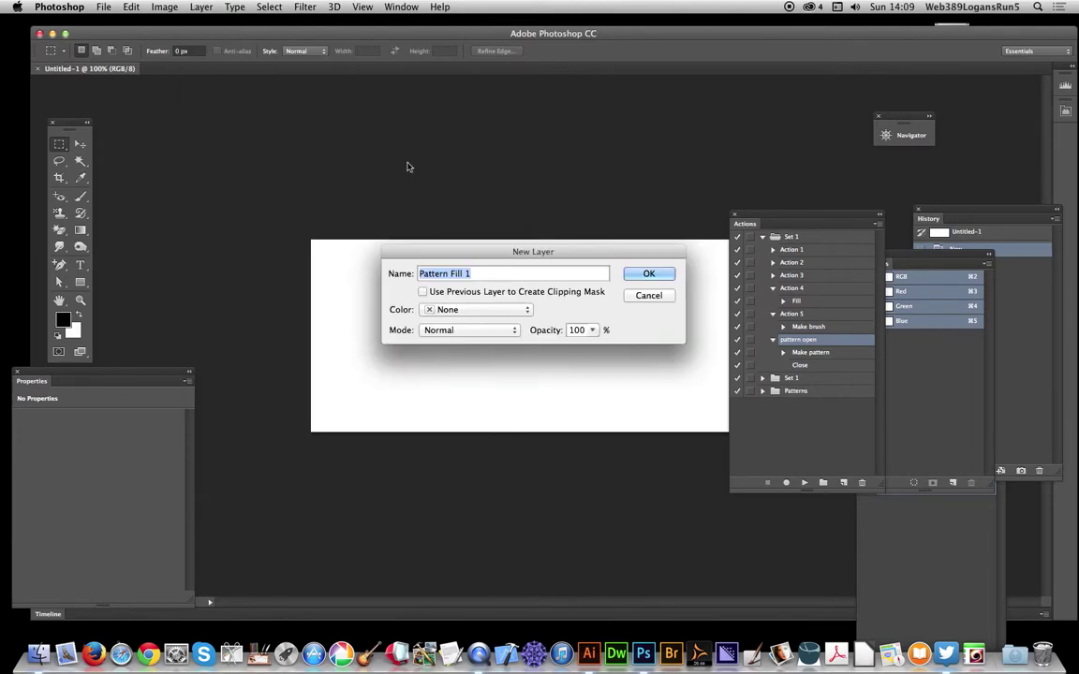
pyautogui.click(656, 274)
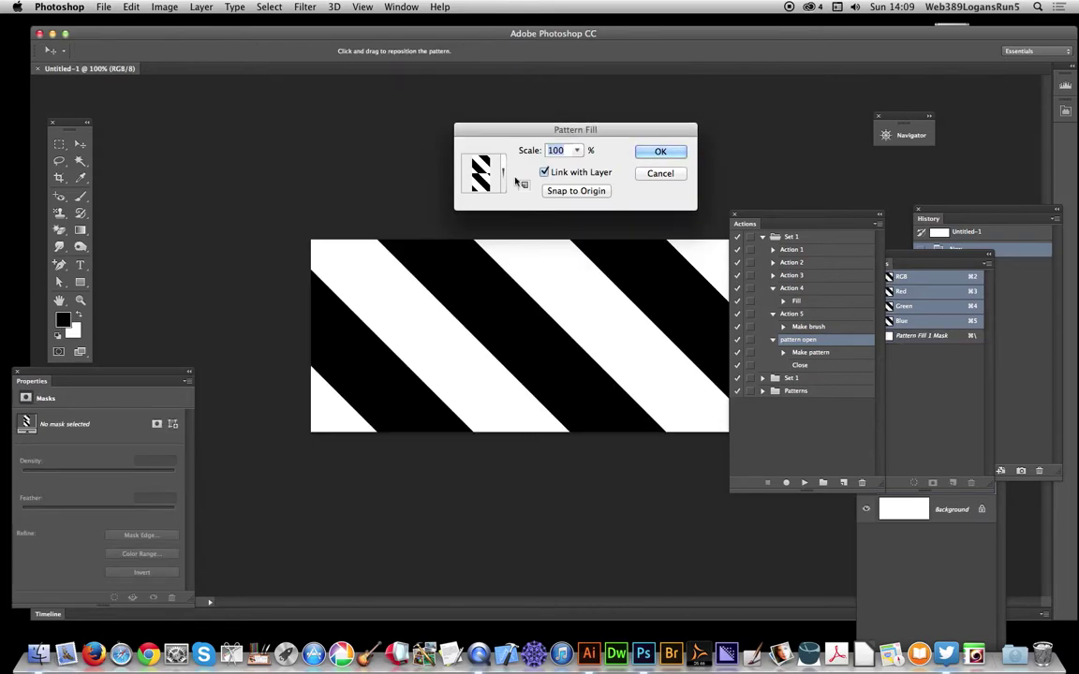
# Preview several new patterns in the fill picker, finishing on the beige wavy-line pattern
pyautogui.click(505, 170)
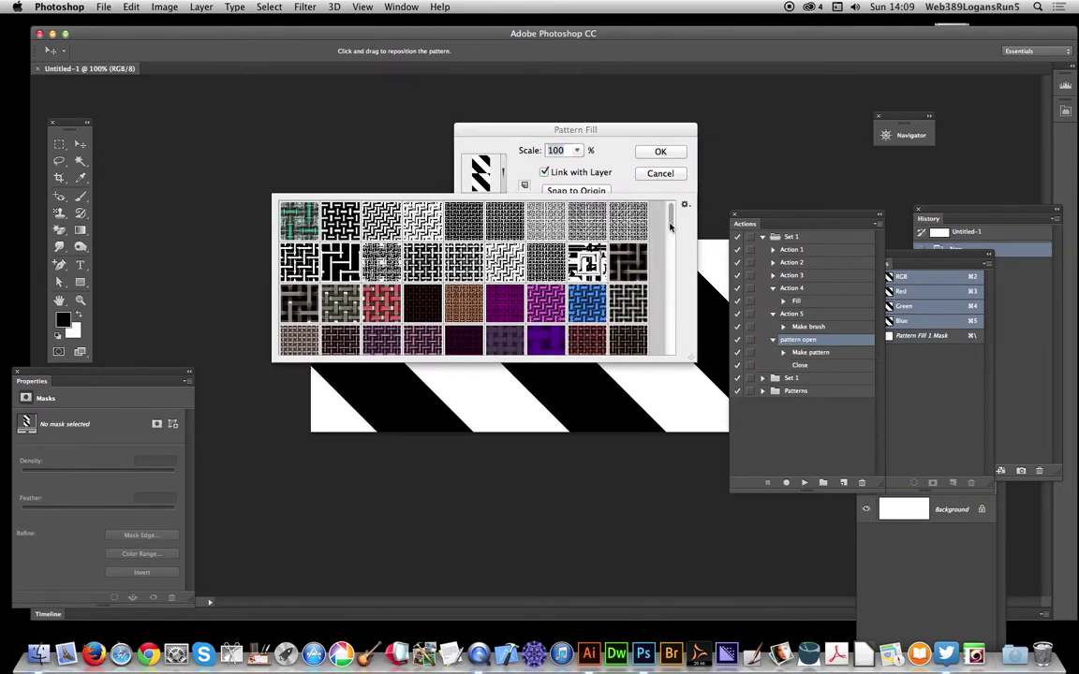
pyautogui.moveTo(670, 217); pyautogui.dragTo(675, 345)
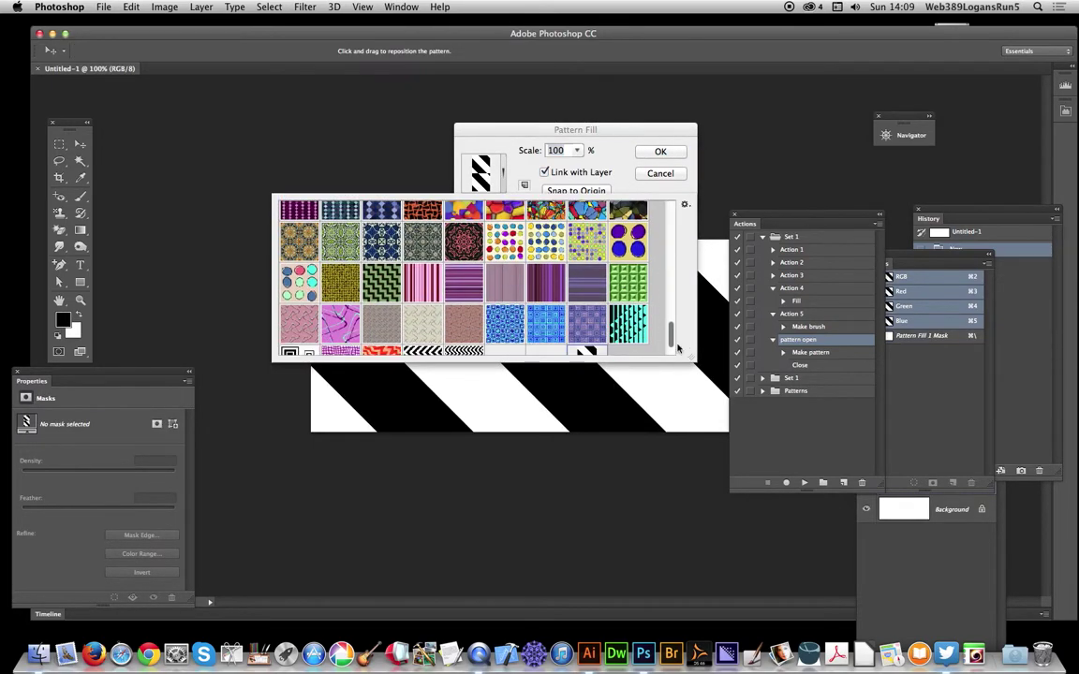
pyautogui.click(633, 245)
pyautogui.click(463, 281)
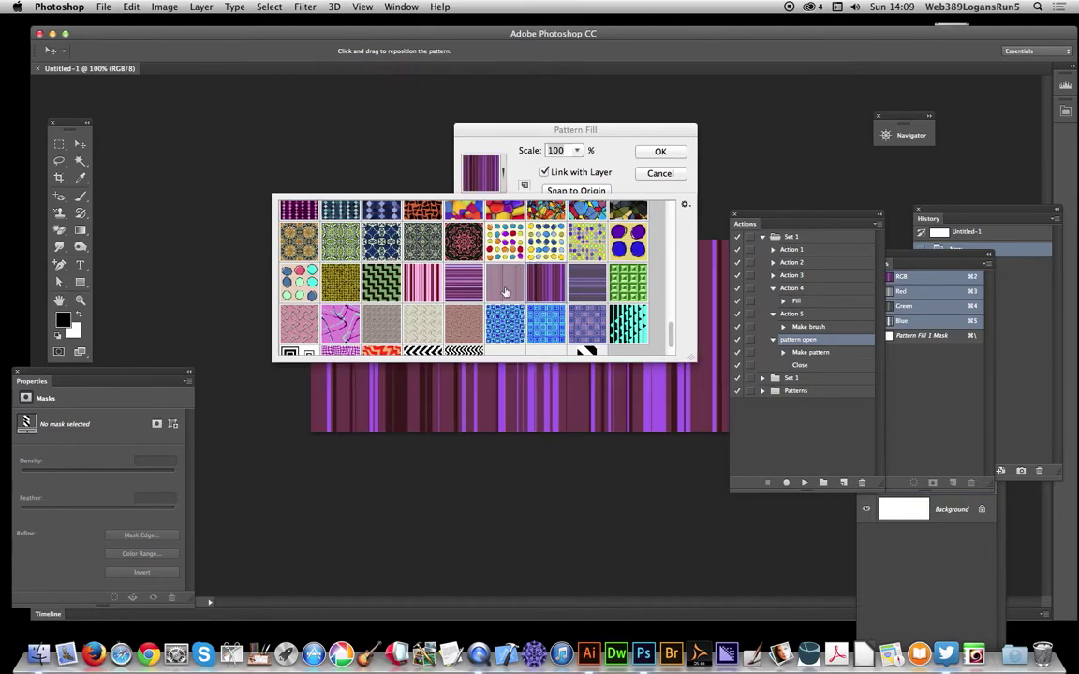
pyautogui.click(422, 280)
pyautogui.click(423, 284)
pyautogui.click(422, 323)
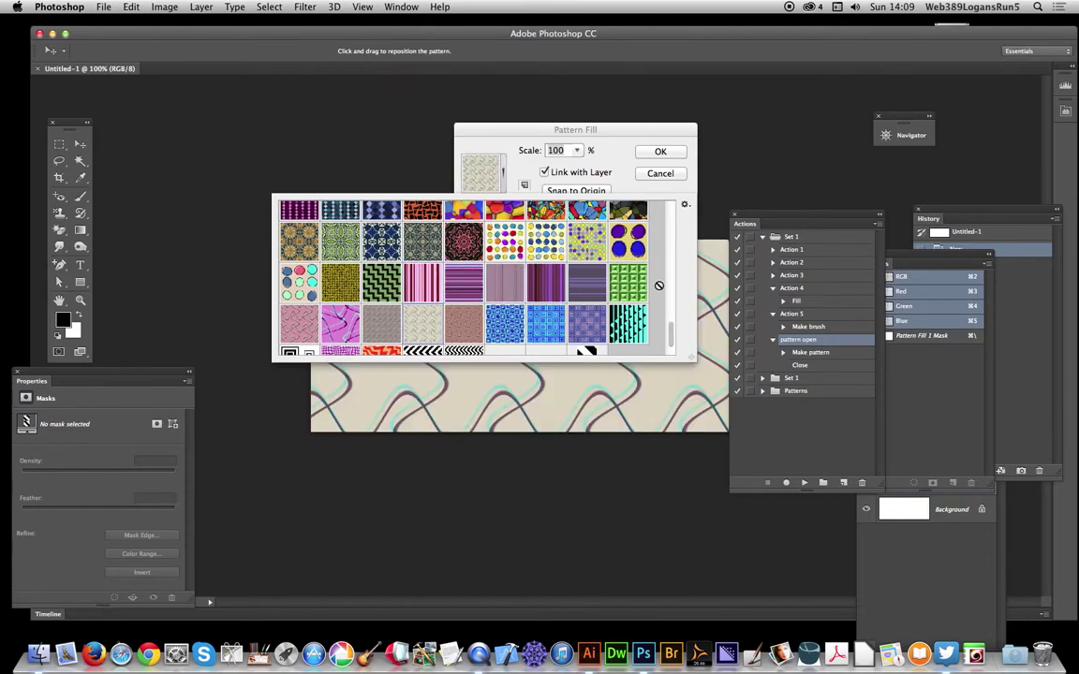